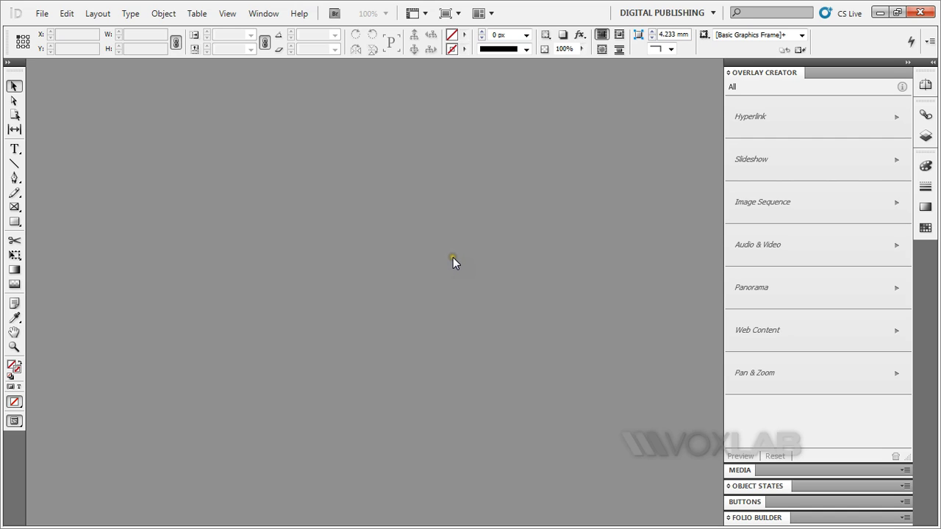
# Step: Create a new 1024 × 768 px landscape document from the iPad_h preset (Web intent)
pyautogui.click(41, 14)
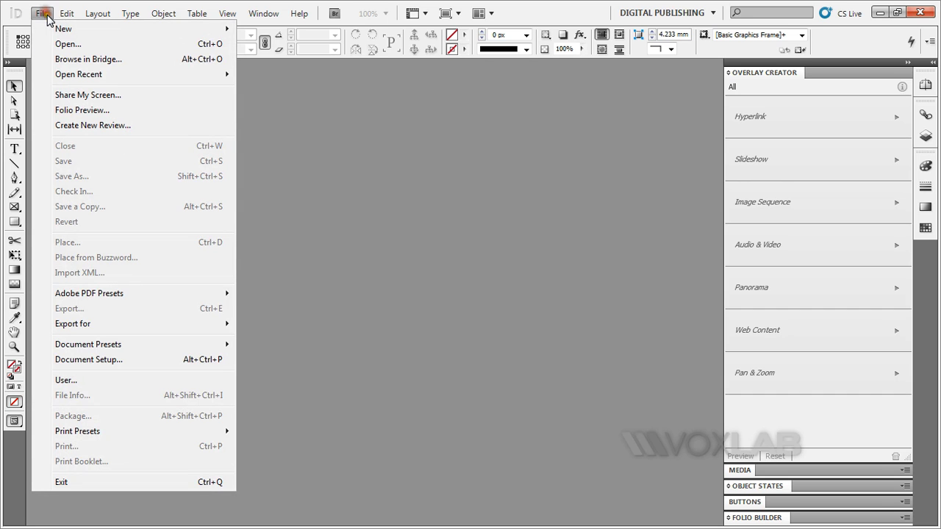
pyautogui.moveTo(61, 29)
pyautogui.click(269, 29)
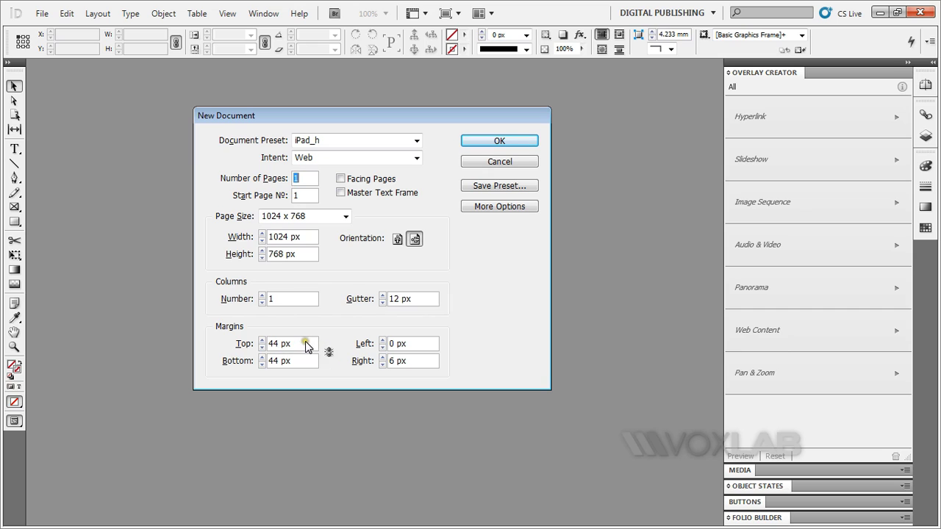
pyautogui.click(493, 142)
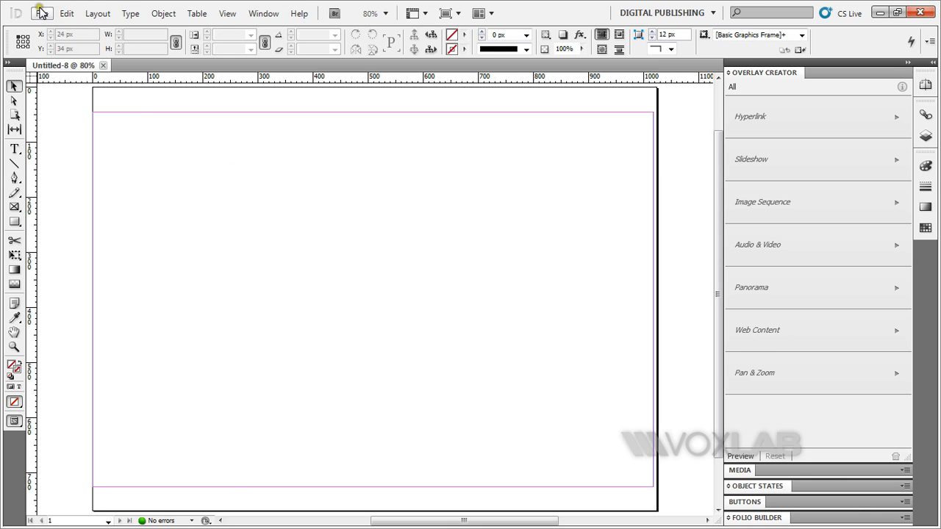
# Step: Place Starwars.mp4 on the page and align it to the page's left and top edges
pyautogui.click(42, 13)
pyautogui.click(70, 243)
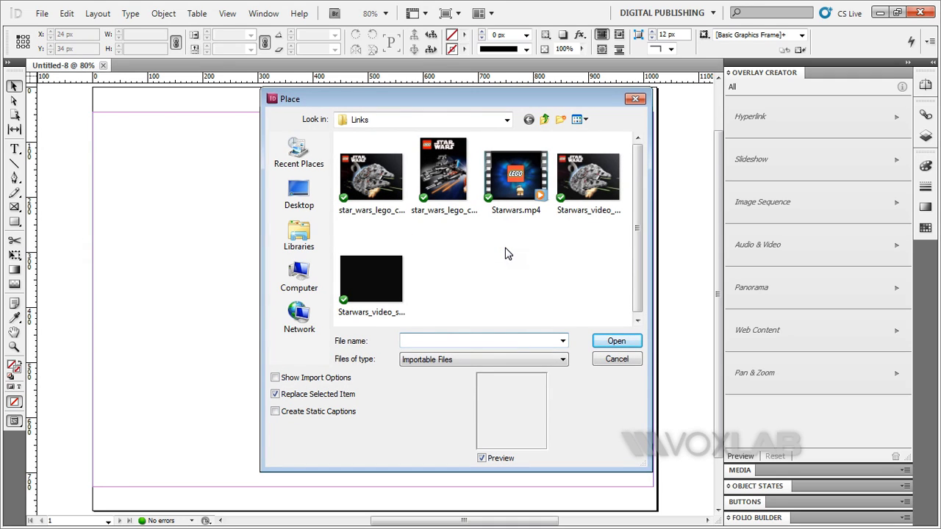
pyautogui.click(508, 215)
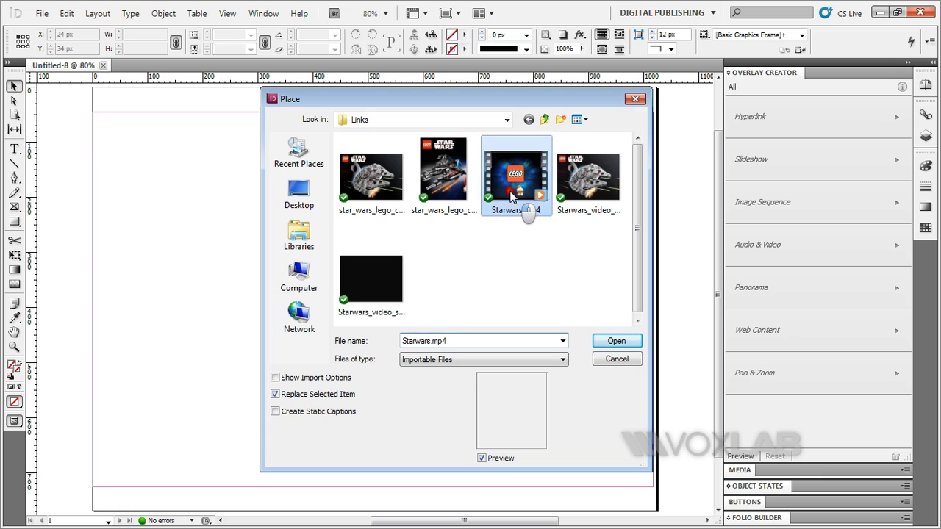
pyautogui.click(607, 342)
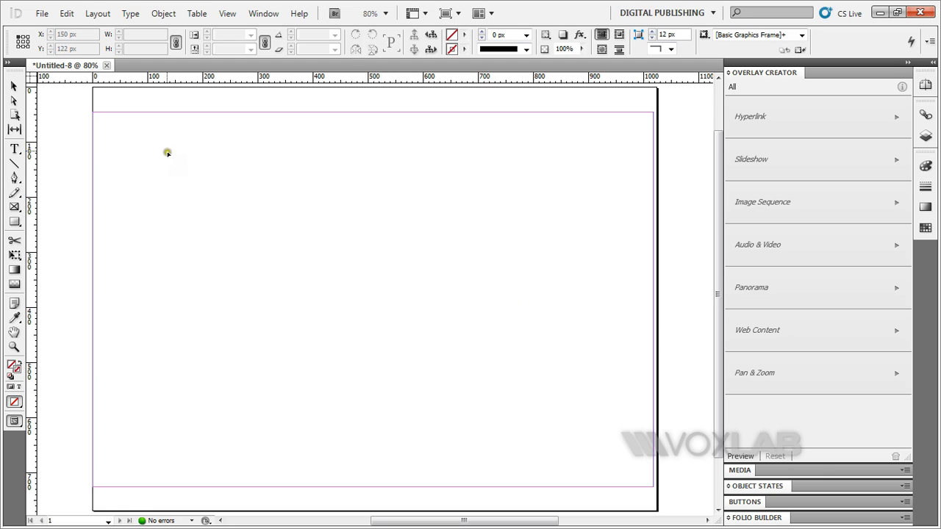
pyautogui.click(130, 125)
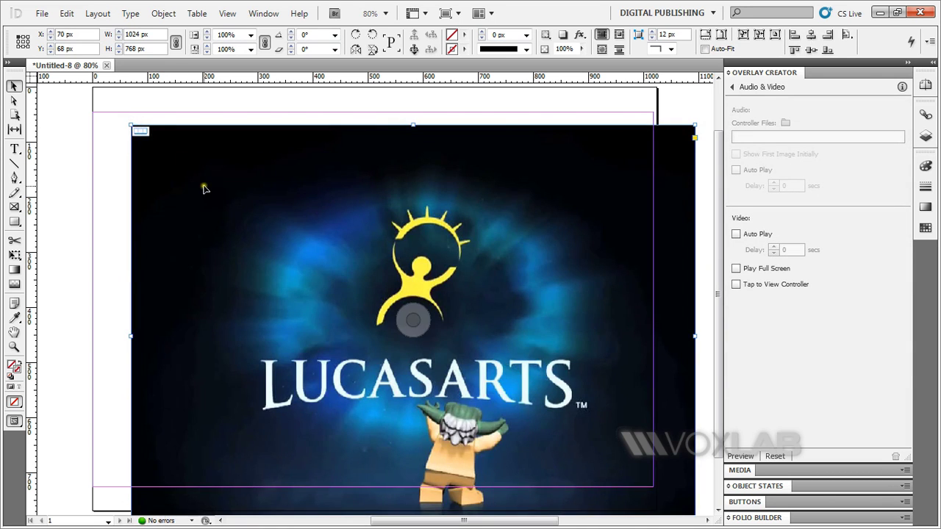
pyautogui.click(810, 35)
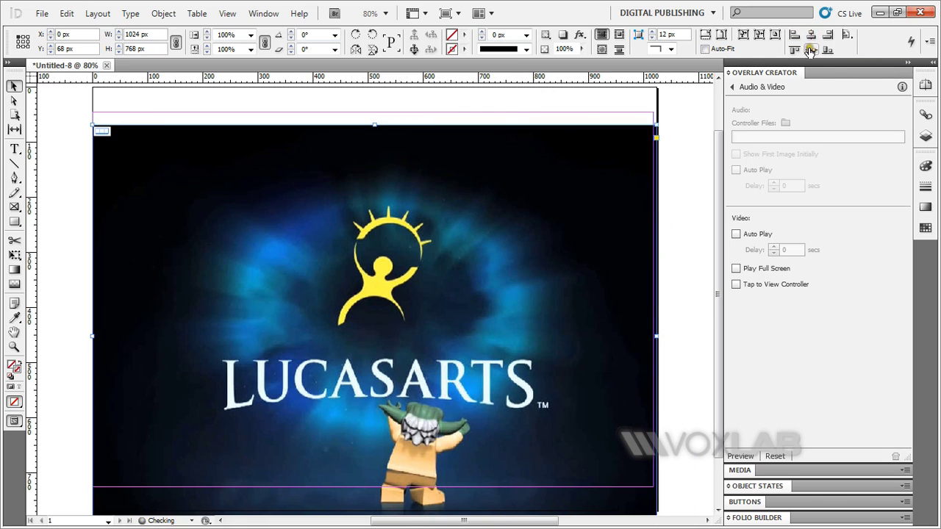
pyautogui.click(810, 49)
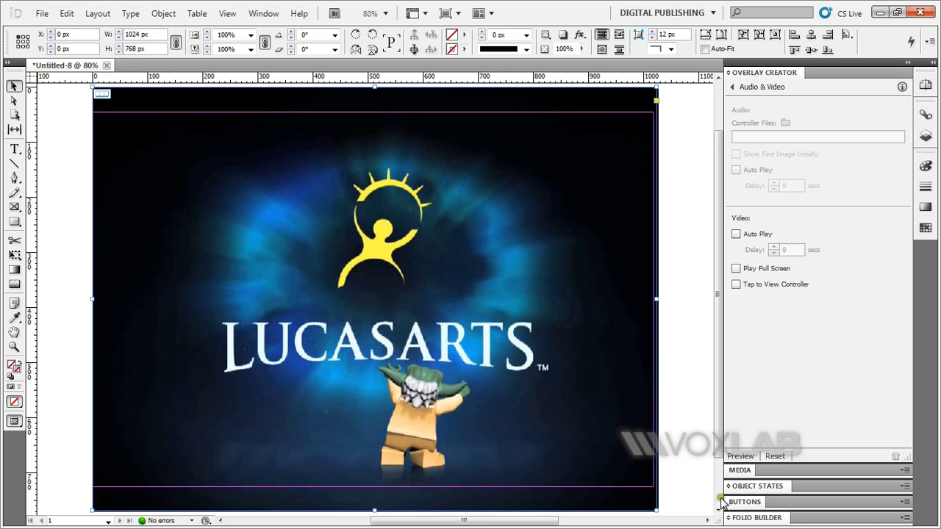
# Step: In the Media panel, set the video's poster From Current Frame at 00:00
pyautogui.click(750, 474)
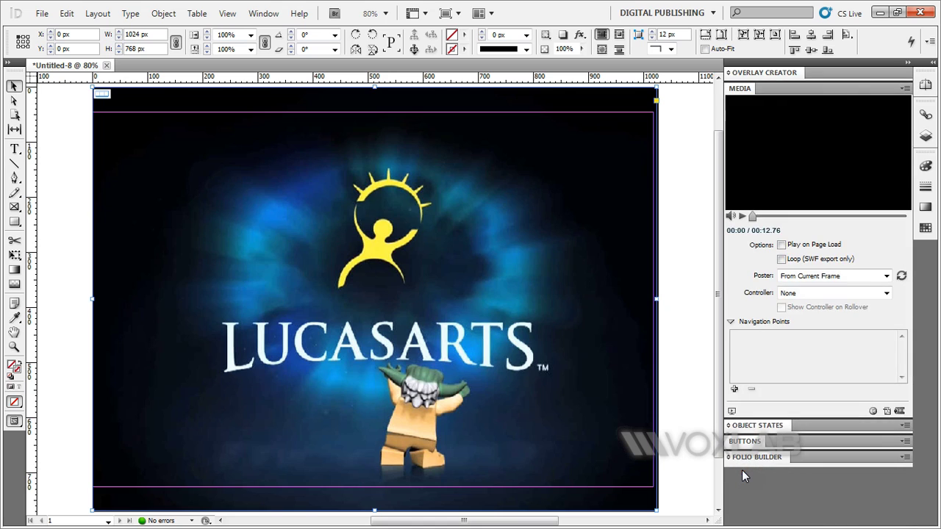
pyautogui.click(750, 336)
pyautogui.click(901, 276)
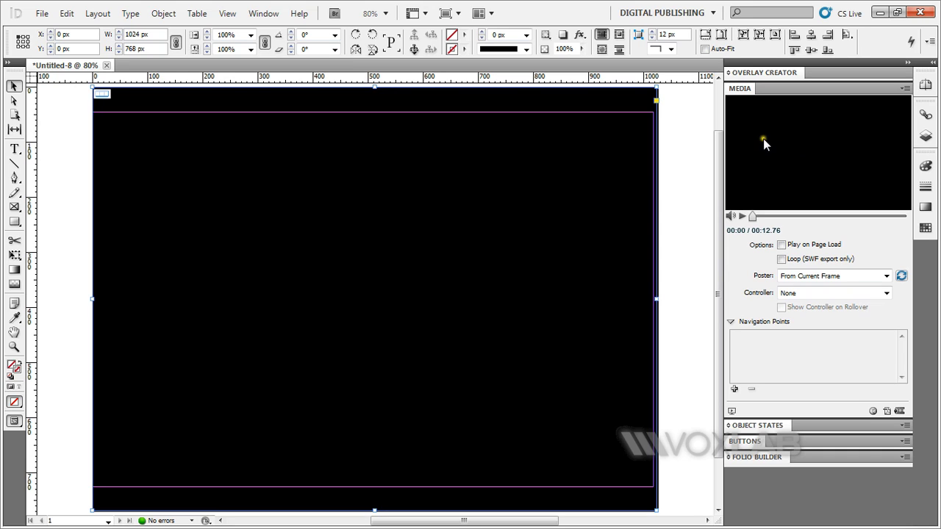
# Step: Turn on Video Auto Play in Overlay Creator, then lock the video frame
pyautogui.click(755, 73)
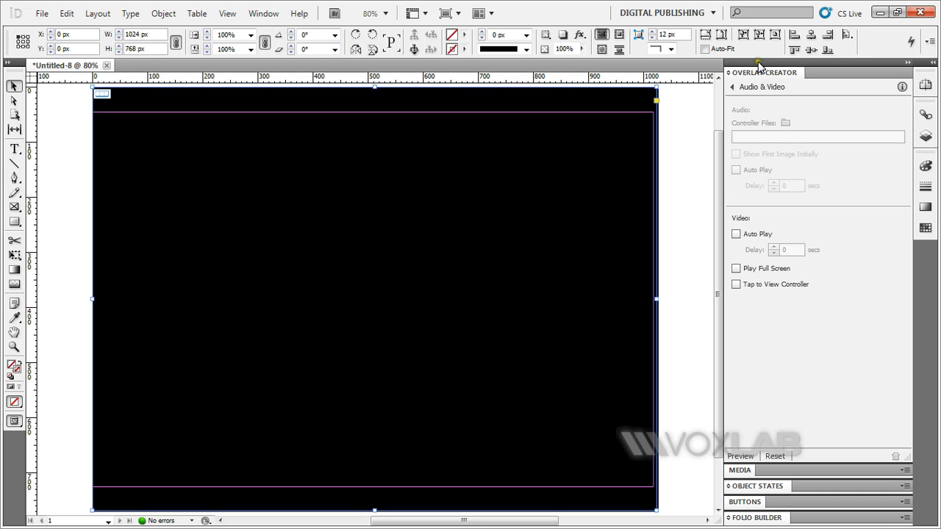
pyautogui.click(748, 87)
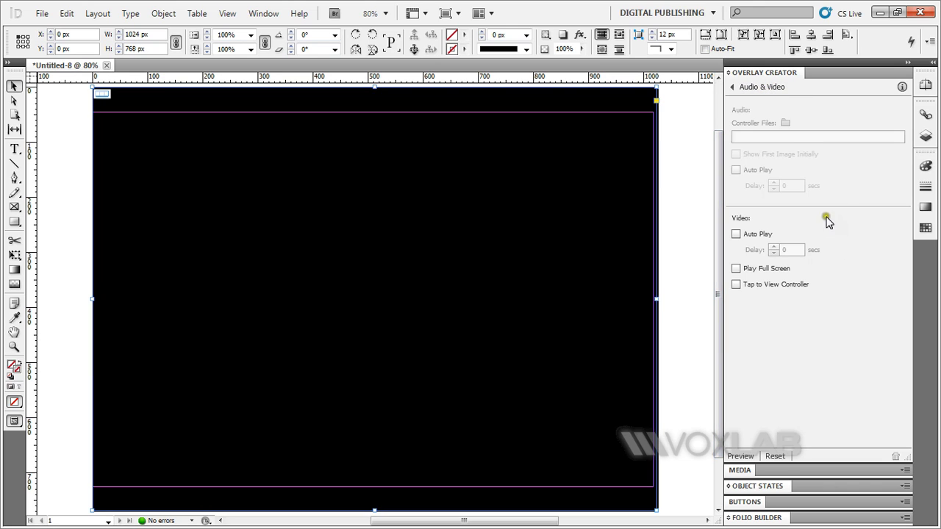
pyautogui.click(736, 235)
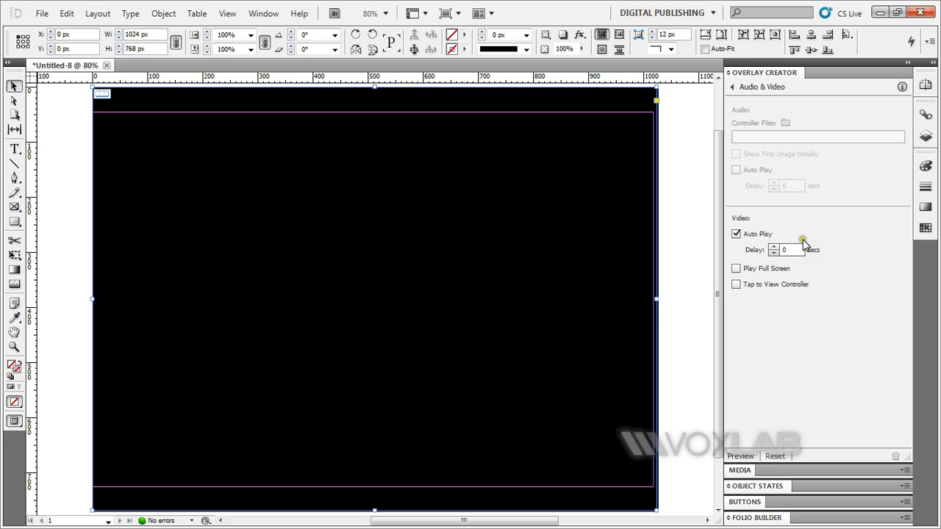
pyautogui.rightClick(194, 169)
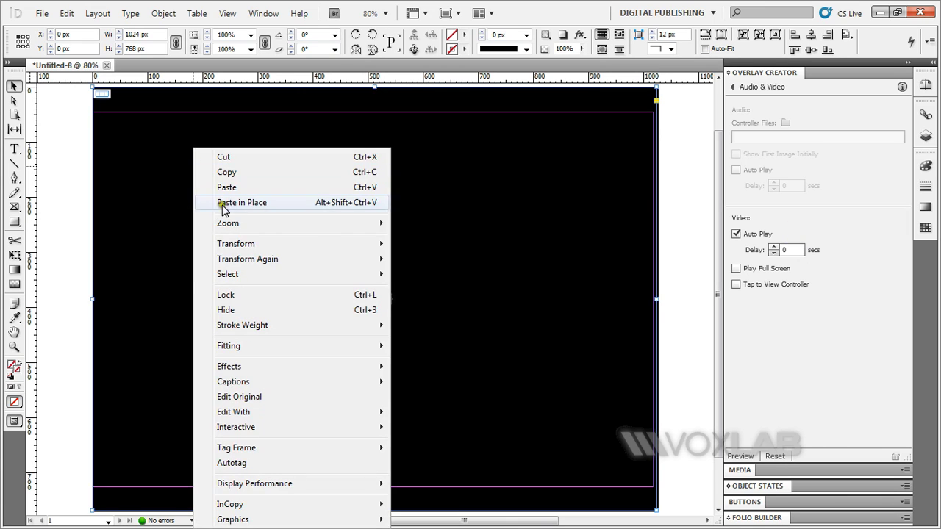
pyautogui.click(227, 296)
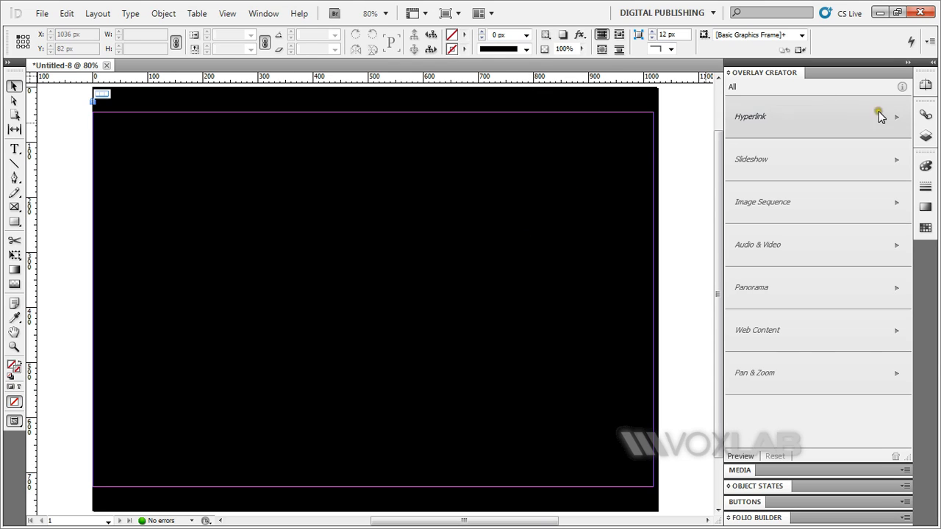
# Step: Rename Layer 1 to 'video' in the Layers panel
pyautogui.click(927, 138)
pyautogui.click(824, 163)
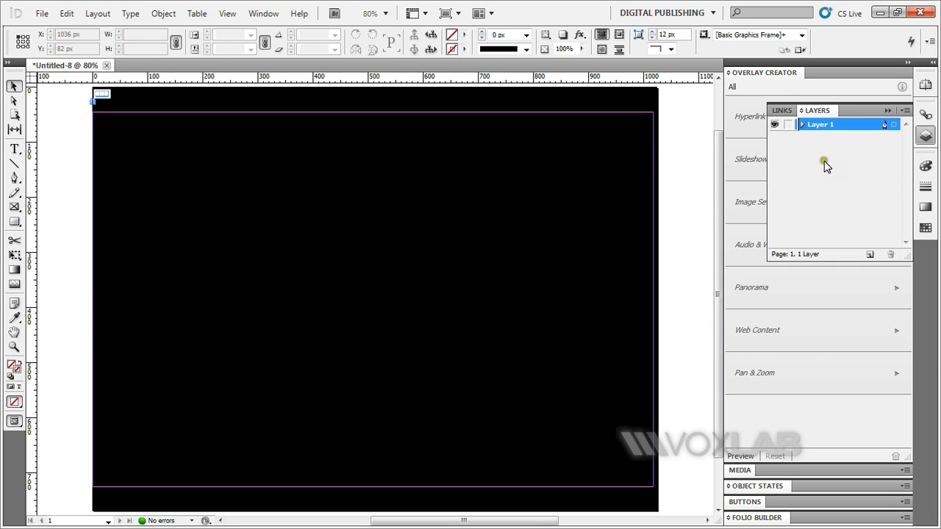
pyautogui.doubleClick(826, 126)
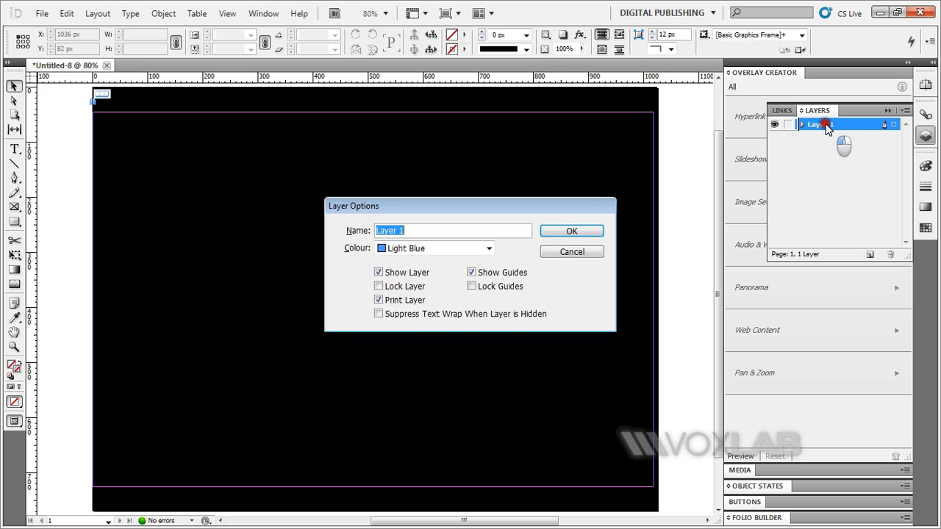
pyautogui.write('V')
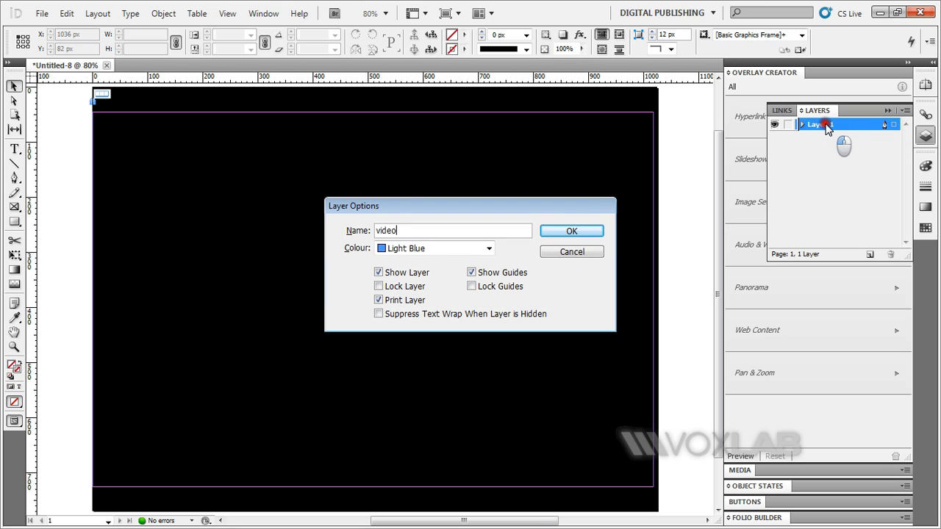
pyautogui.press('Return')
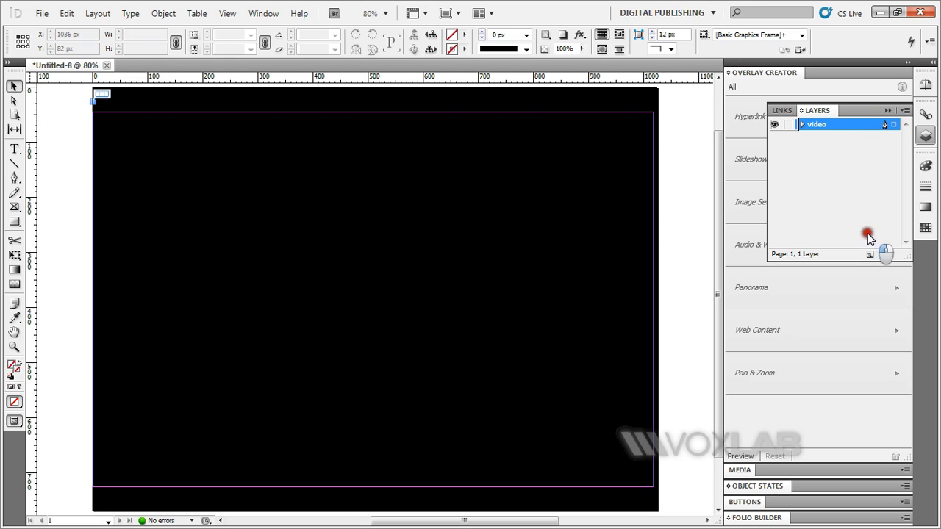
# Step: Add a layer named 'splash' below the video layer, and hide the video layer
pyautogui.click(870, 254)
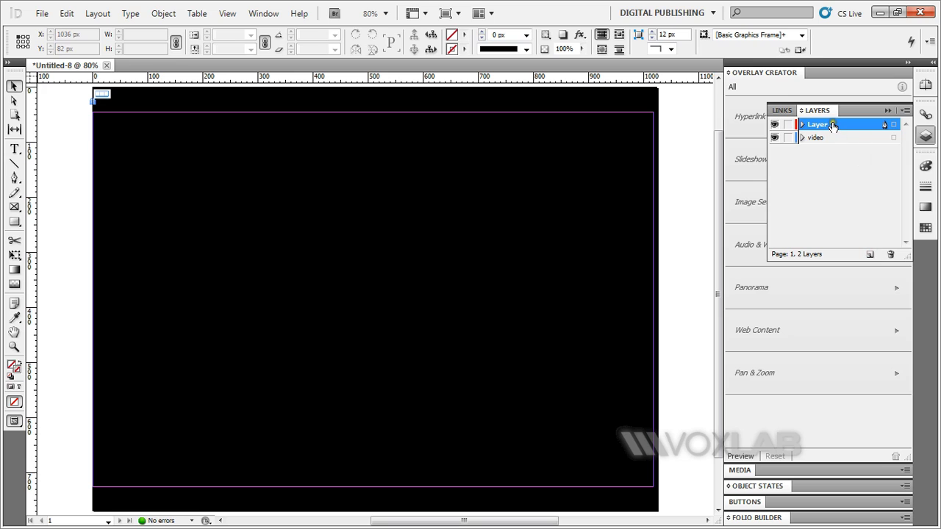
pyautogui.moveTo(833, 126)
pyautogui.mouseDown()
pyautogui.moveTo(832, 142)
pyautogui.moveTo(825, 139)
pyautogui.mouseUp()
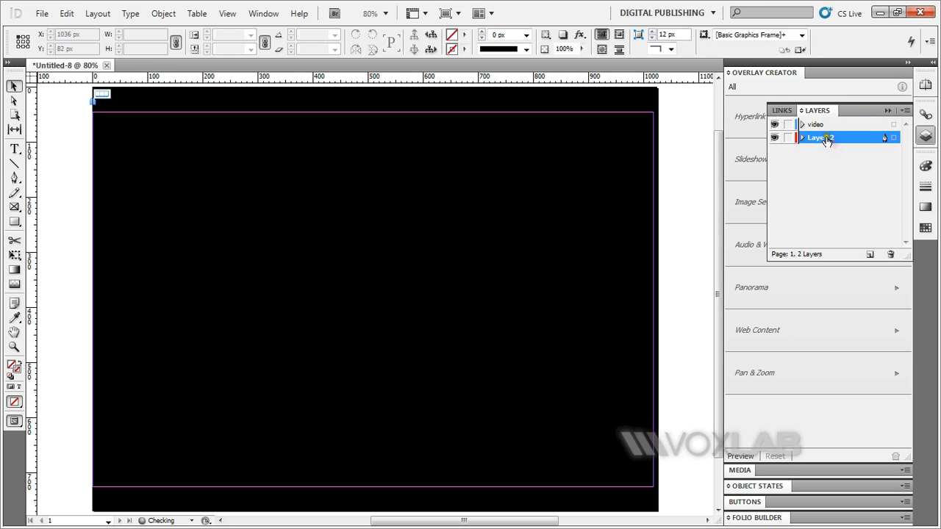
pyautogui.doubleClick(820, 138)
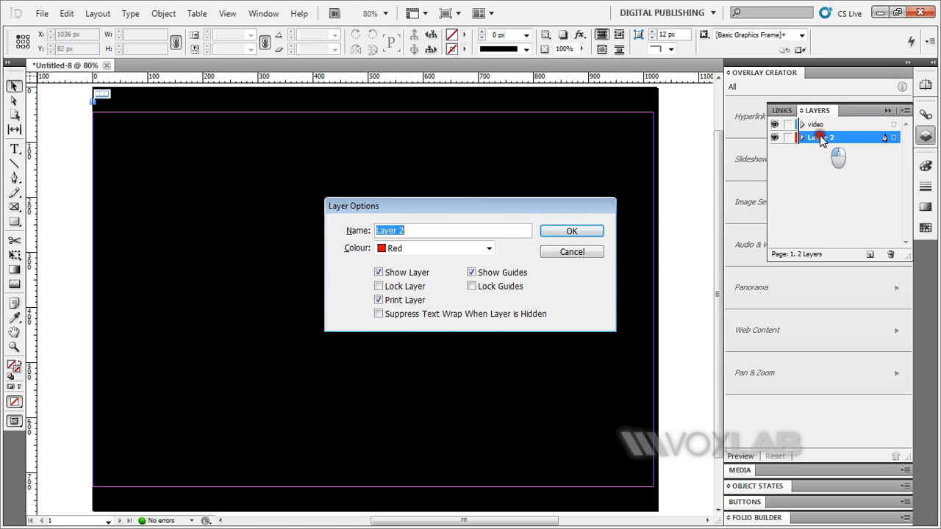
pyautogui.write('splash')
pyautogui.press('Return')
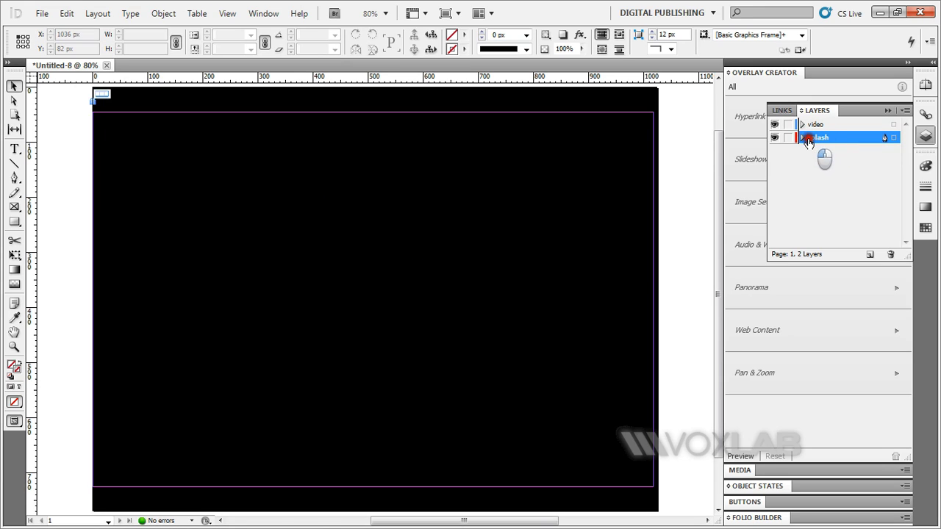
pyautogui.click(774, 125)
pyautogui.click(774, 125)
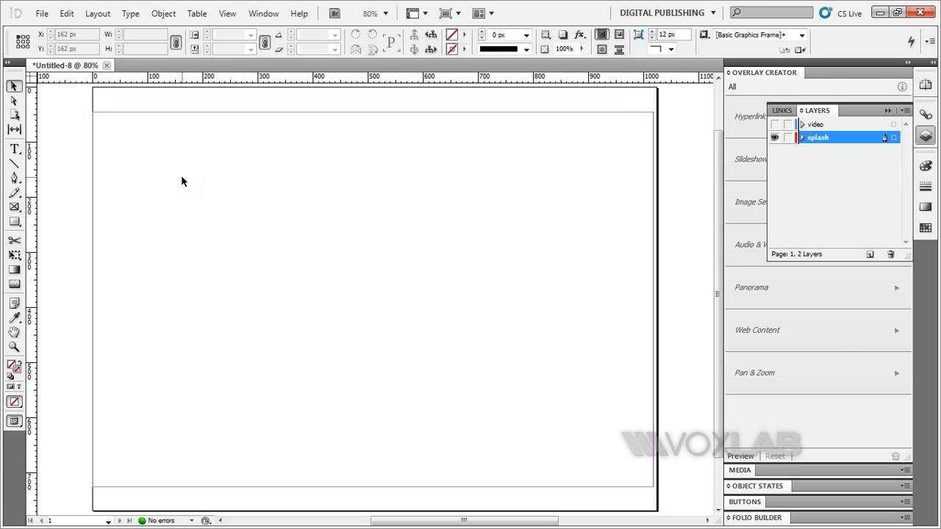
# Step: Place both Star Wars stills, Starwars_video_start.jpg and the end still, on the page
pyautogui.click(42, 13)
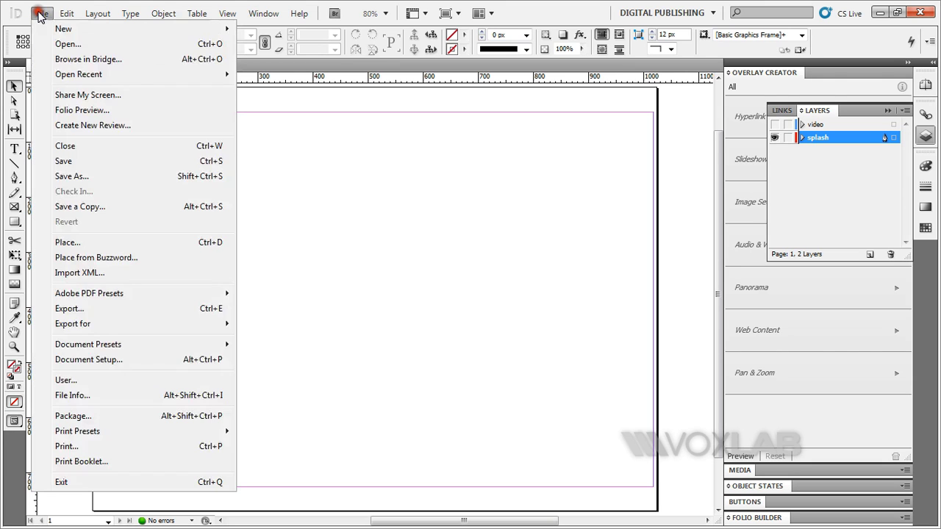
pyautogui.click(66, 242)
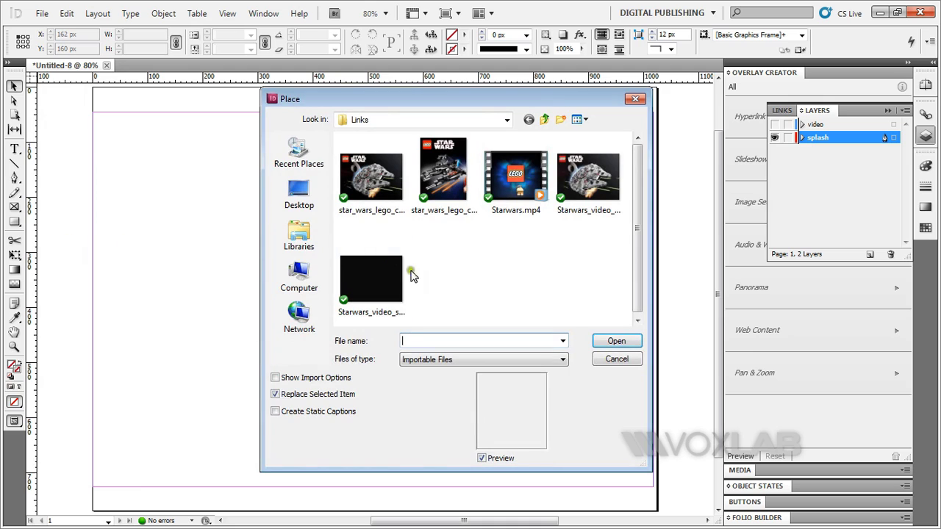
pyautogui.click(374, 292)
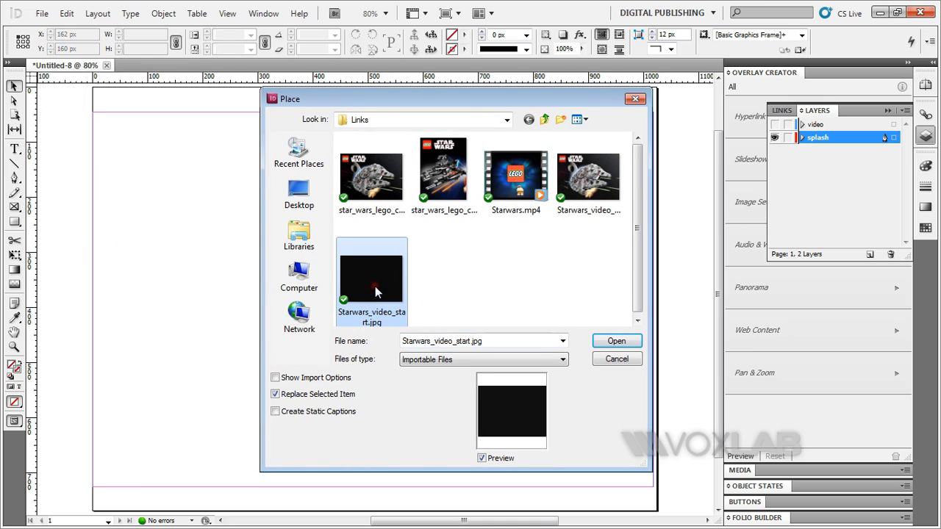
pyautogui.keyDown('ctrl'); pyautogui.click(597, 192); pyautogui.keyUp('ctrl')
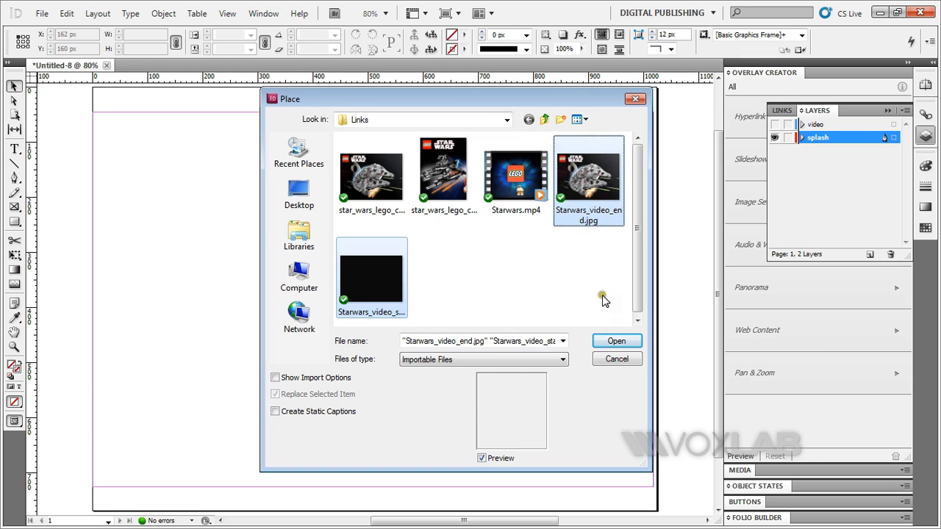
pyautogui.click(610, 341)
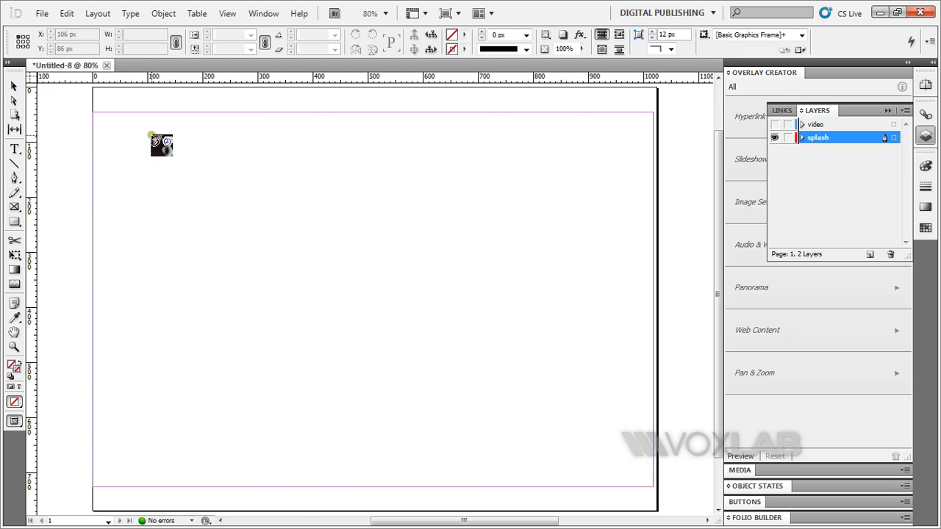
pyautogui.click(137, 125)
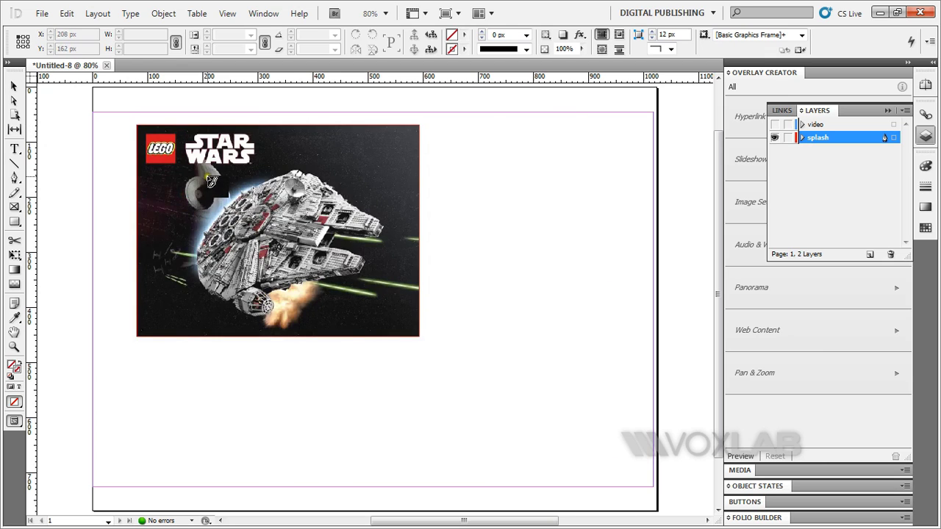
pyautogui.click(209, 178)
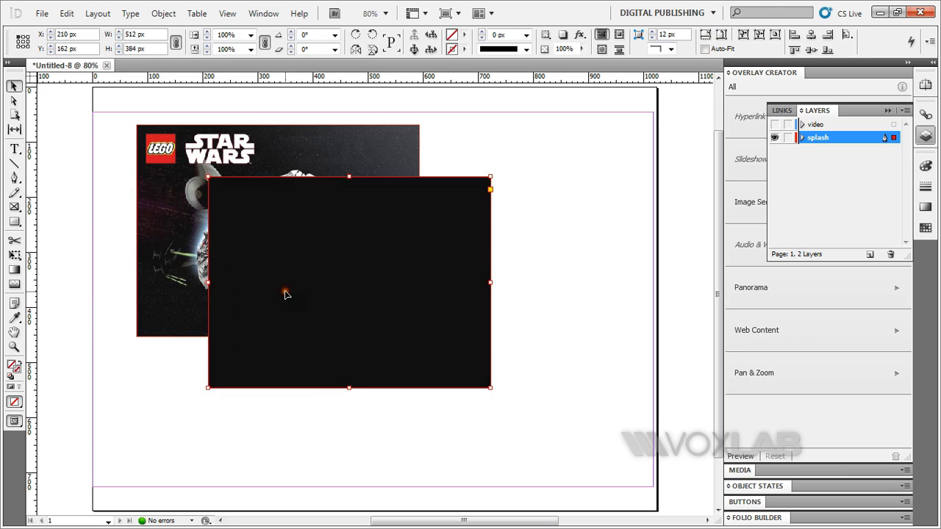
# Step: Center the two stills on each other, move them to 0,0, and scale them to 1024×768
pyautogui.moveTo(107, 163); pyautogui.dragTo(273, 235)
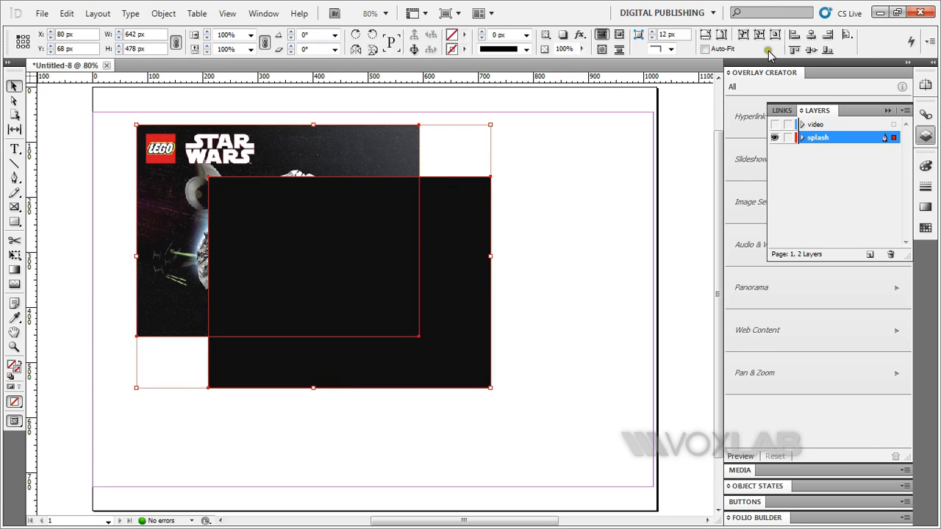
pyautogui.click(811, 35)
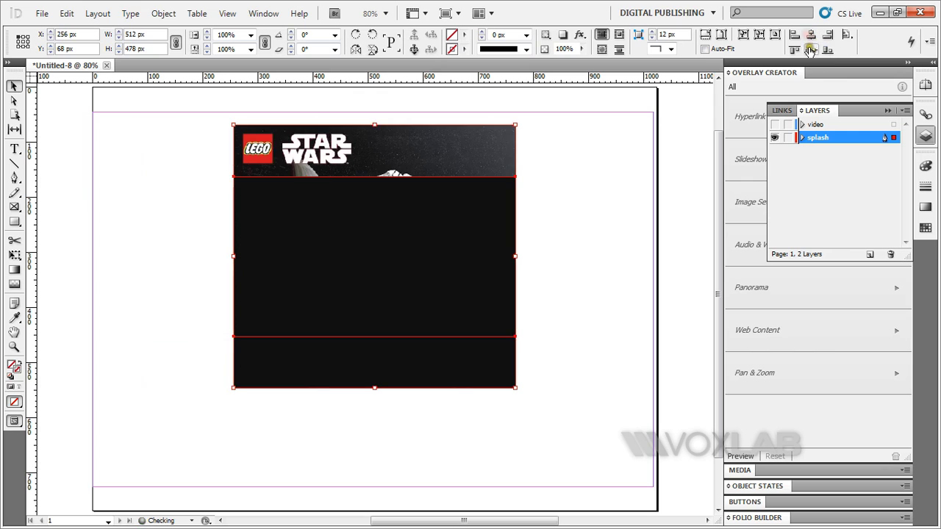
pyautogui.click(811, 49)
pyautogui.moveTo(301, 222); pyautogui.dragTo(171, 122)
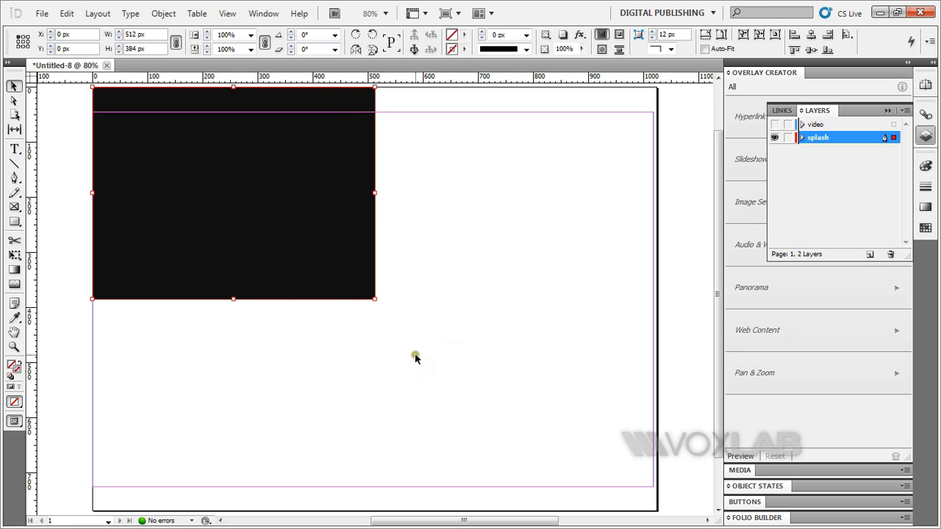
pyautogui.moveTo(373, 299); pyautogui.dragTo(655, 508)
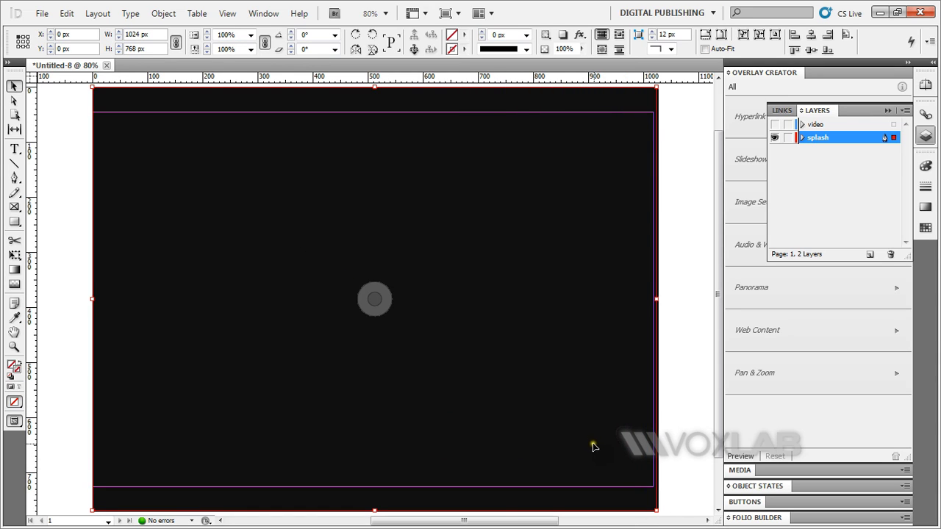
# Step: Convert the two stacked stills into a new multi-state object and name it video_splash
pyautogui.click(925, 137)
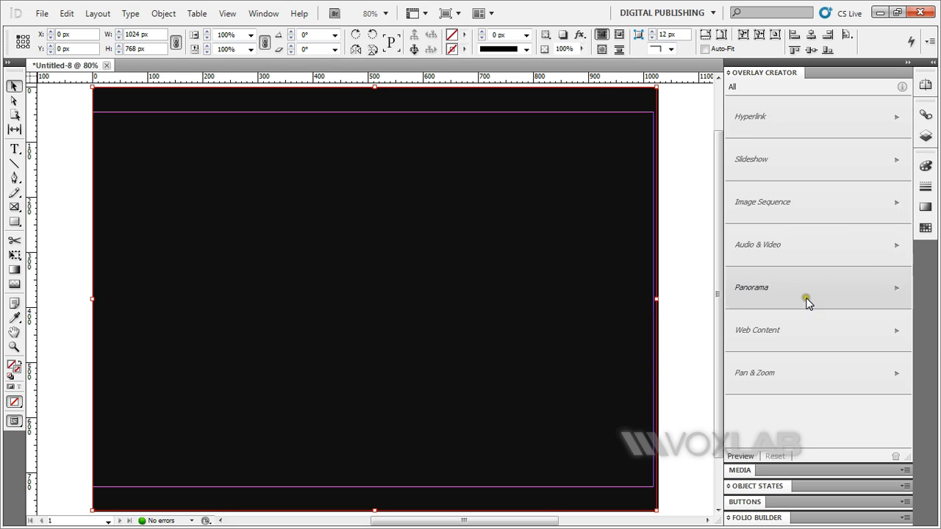
pyautogui.click(768, 488)
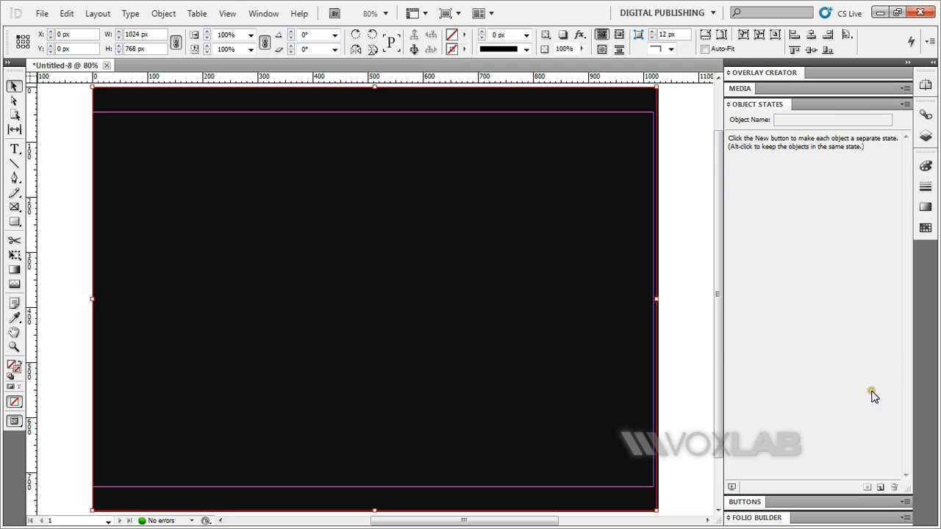
pyautogui.click(882, 488)
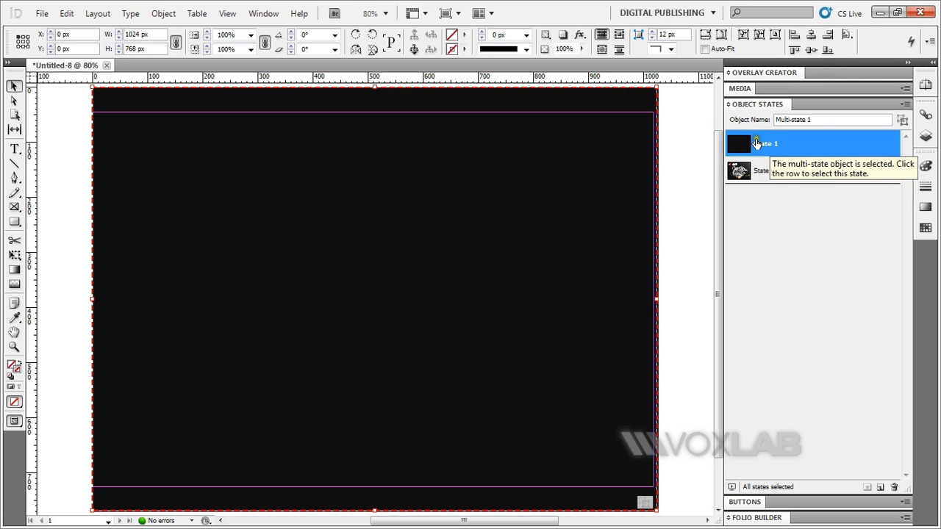
pyautogui.moveTo(812, 121); pyautogui.dragTo(739, 120)
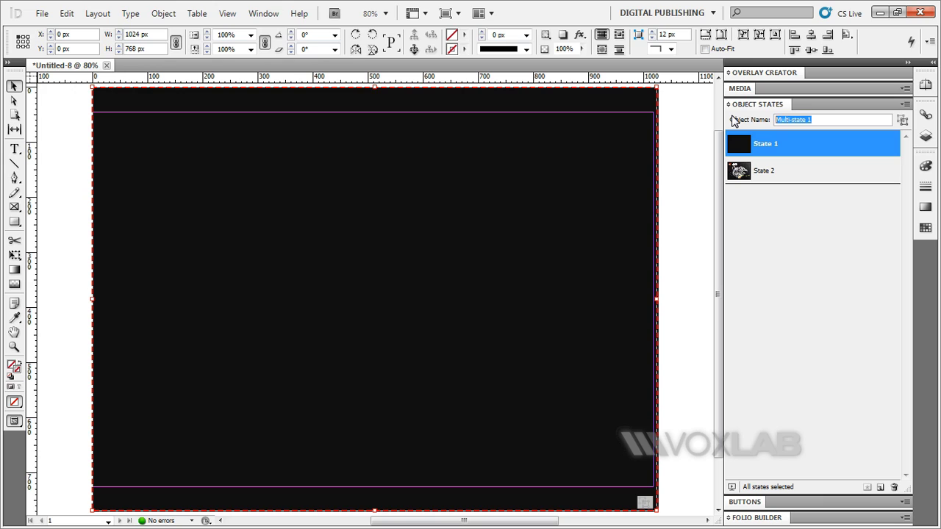
pyautogui.write('video_splash')
# Step: Set the slideshow to Auto Play with Loop off, Stop at Last Image on, and Cross Fade off
pyautogui.click(771, 72)
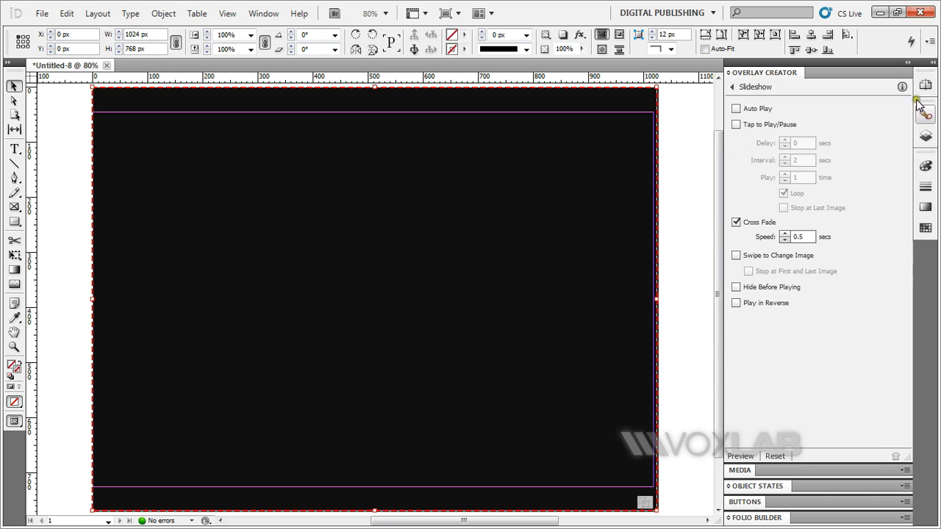
pyautogui.click(748, 109)
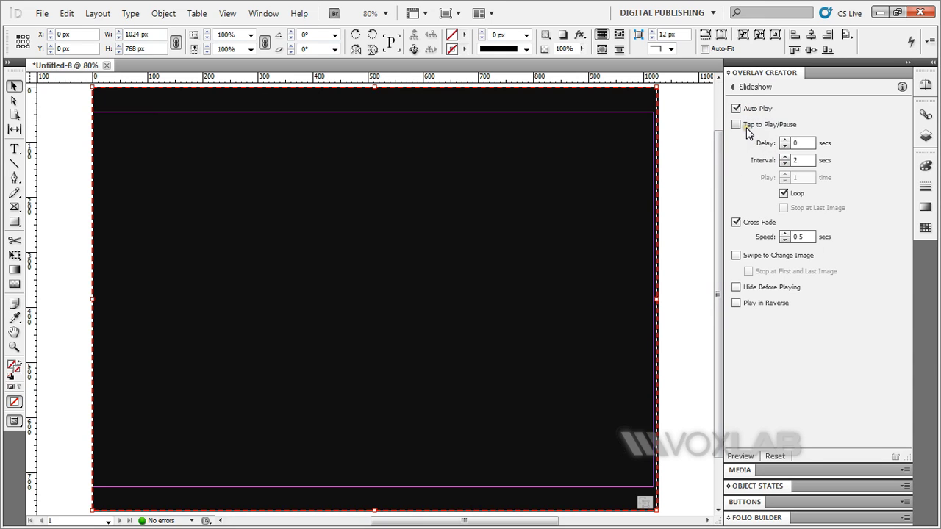
pyautogui.click(783, 194)
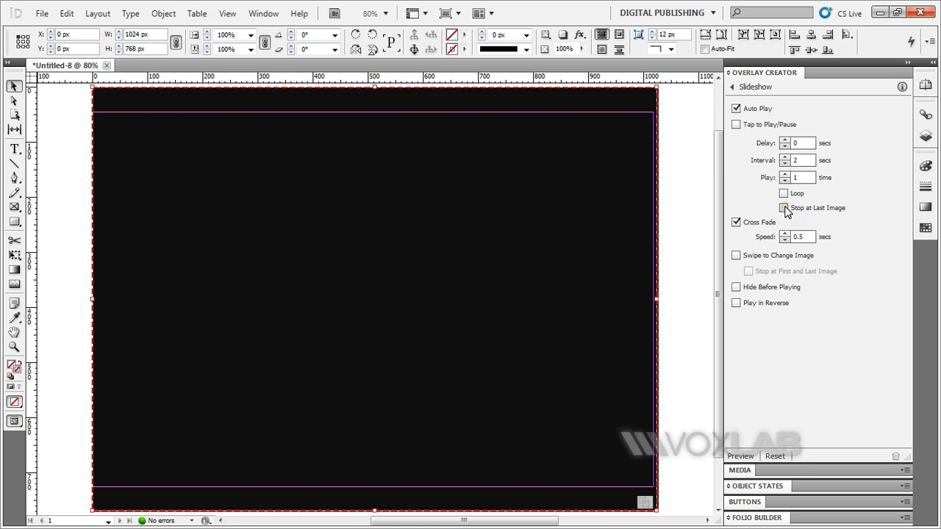
pyautogui.click(783, 208)
pyautogui.click(735, 222)
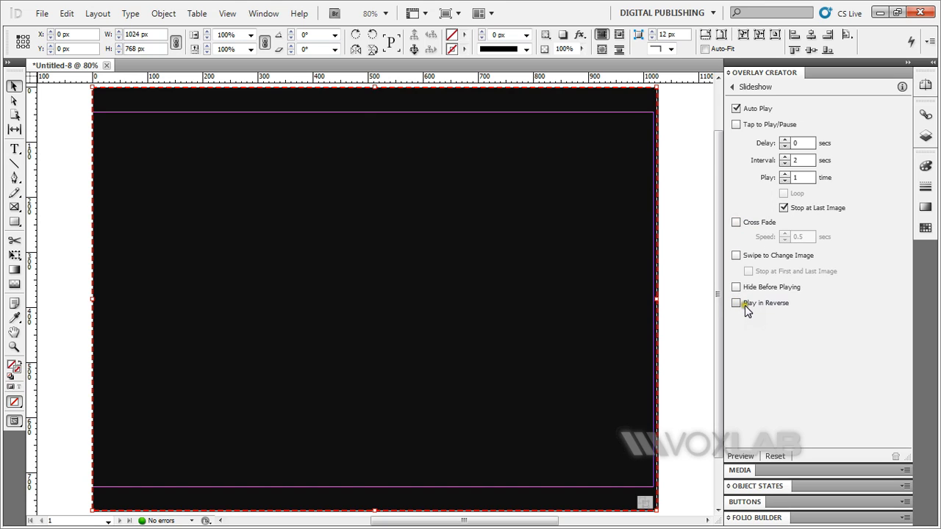
pyautogui.click(745, 256)
pyautogui.click(744, 254)
pyautogui.click(746, 255)
pyautogui.click(740, 248)
# Step: Make the video layer visible again and save the document to the Desktop as cover_h.indd
pyautogui.click(924, 137)
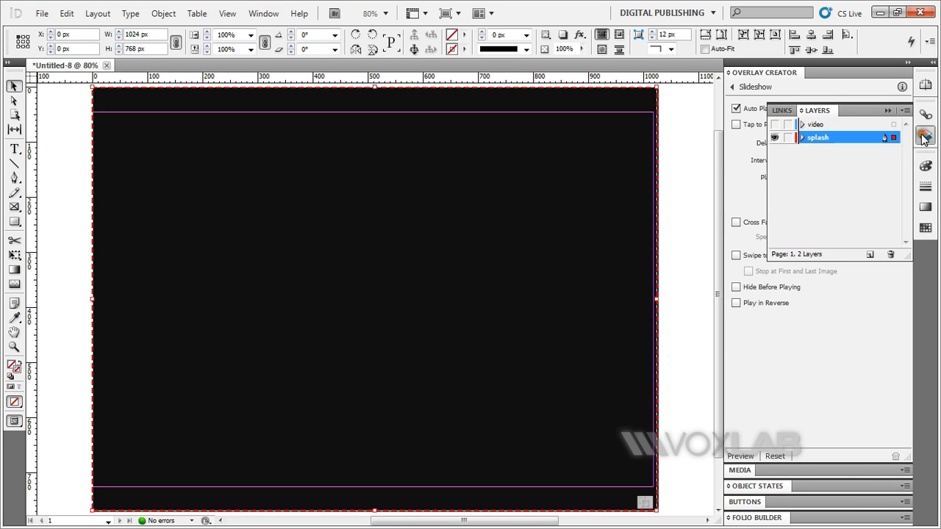
pyautogui.click(775, 125)
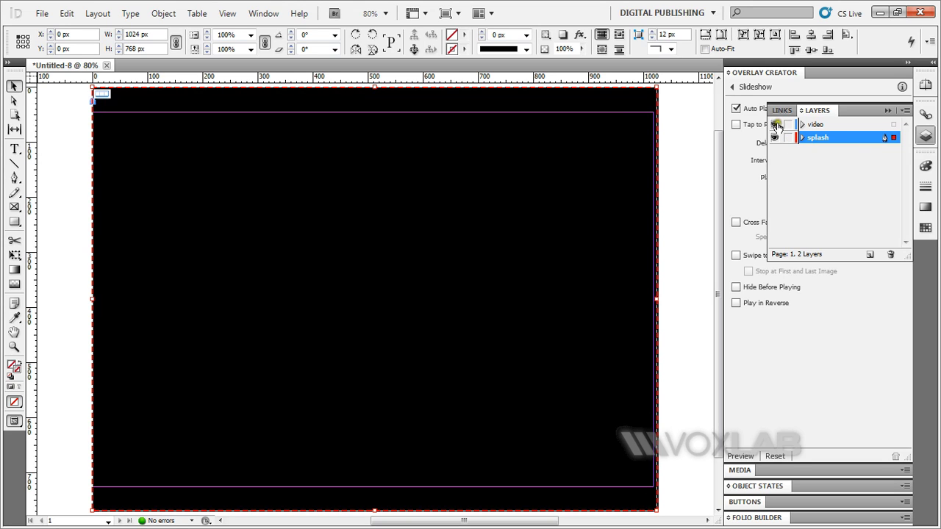
pyautogui.click(42, 15)
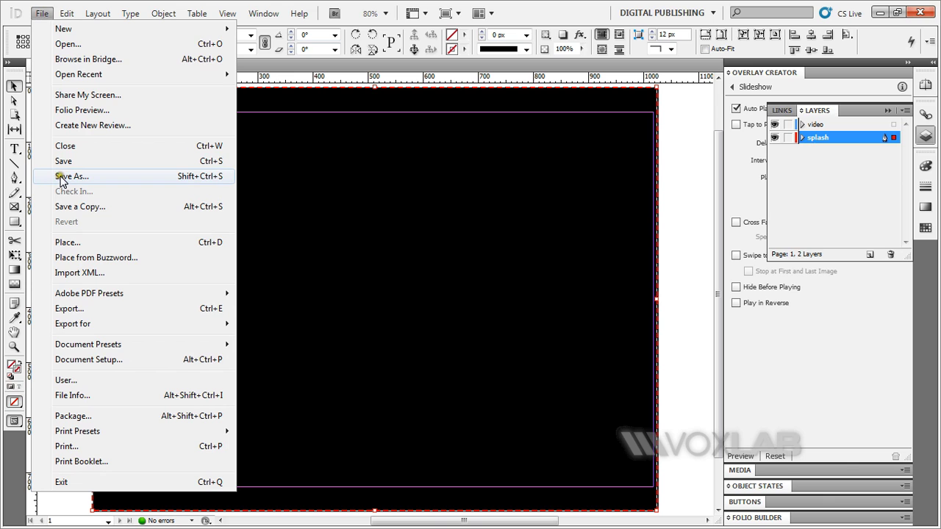
pyautogui.click(63, 180)
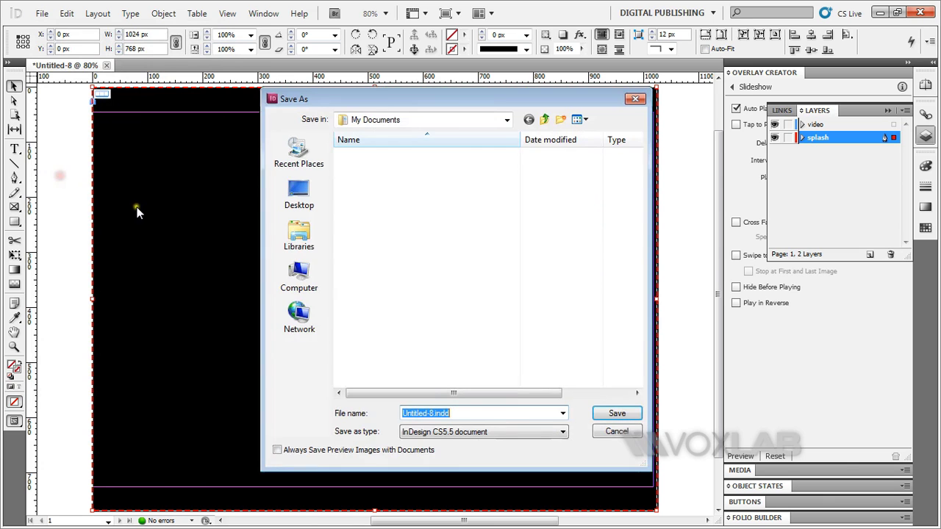
pyautogui.click(298, 195)
pyautogui.click(433, 413)
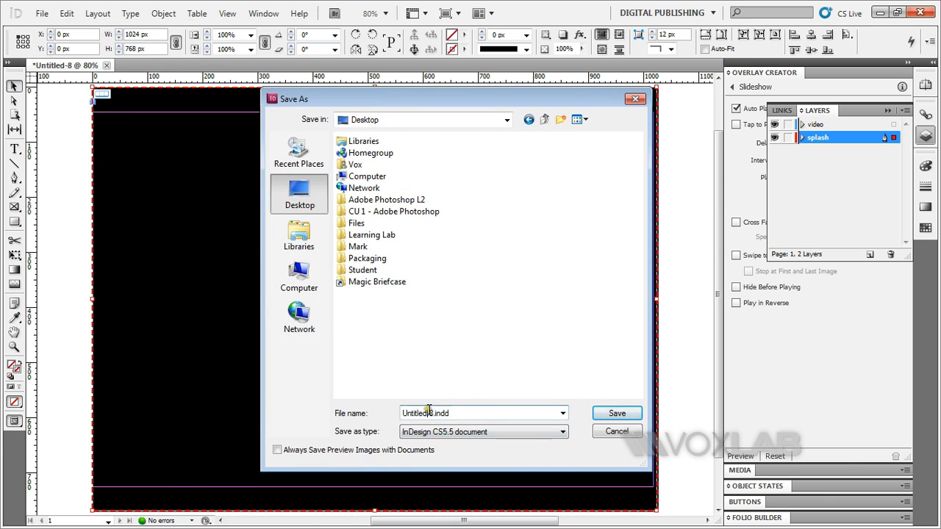
pyautogui.moveTo(433, 413); pyautogui.dragTo(387, 415)
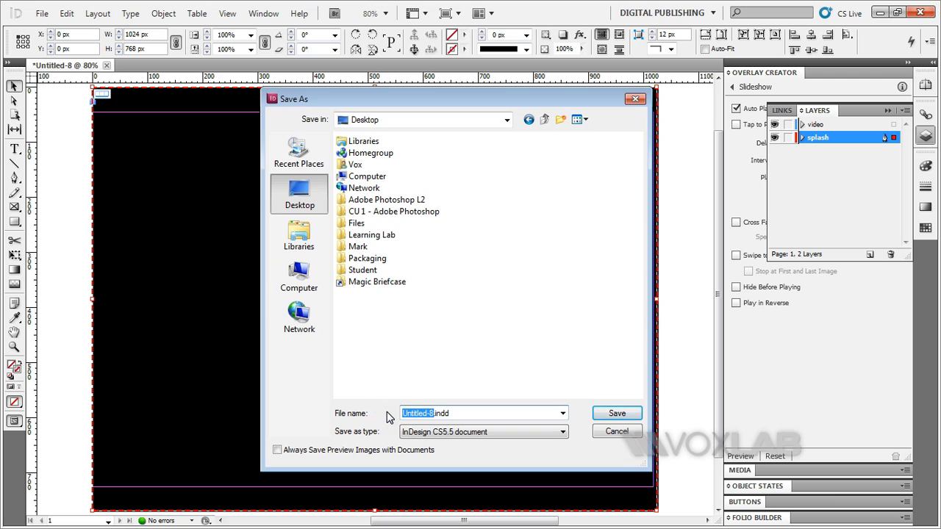
pyautogui.write('cover')
pyautogui.write('_h')
pyautogui.click(388, 414)
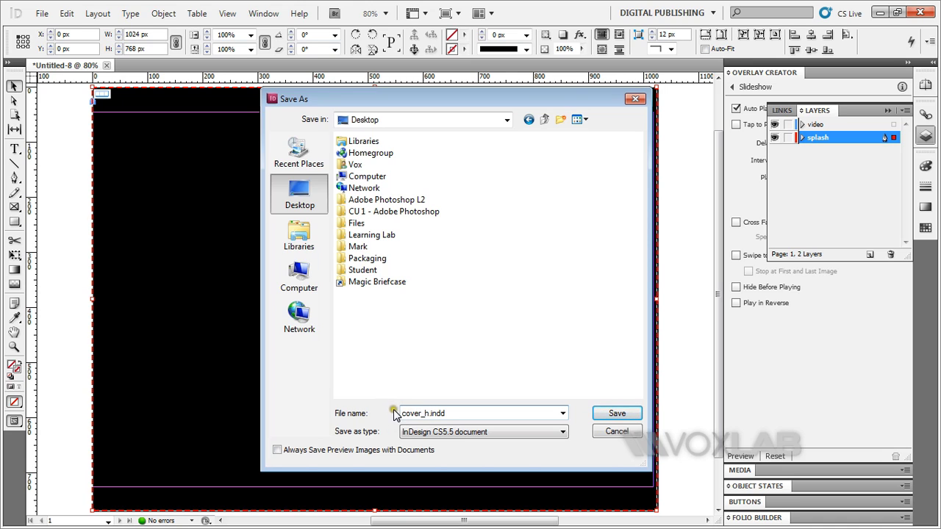
pyautogui.click(401, 413)
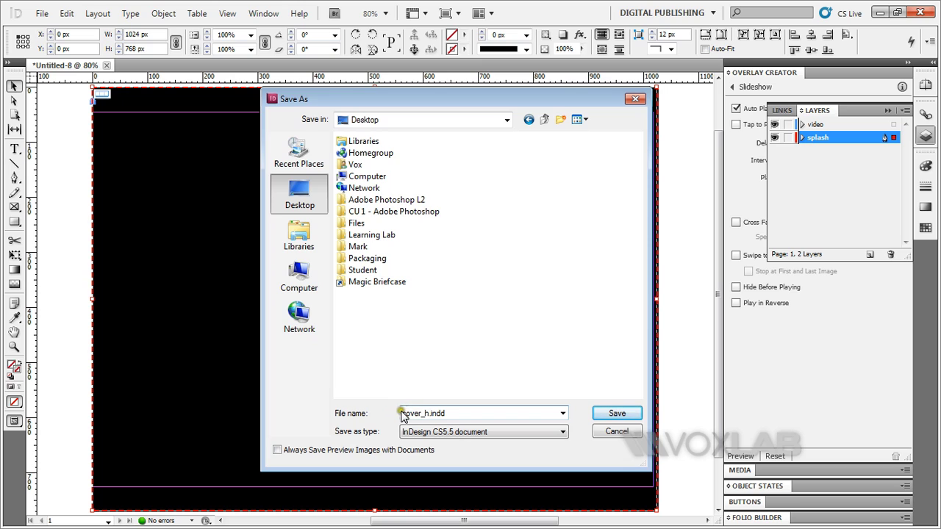
pyautogui.click(607, 414)
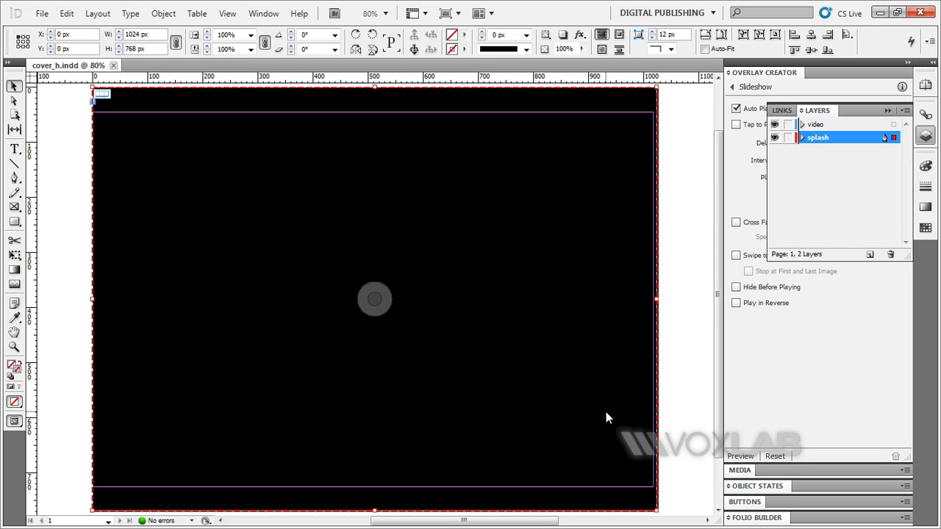
# Step: Bring up the Alt+Tab window switcher with Adobe Content Viewer selected
pyautogui.click(41, 14)
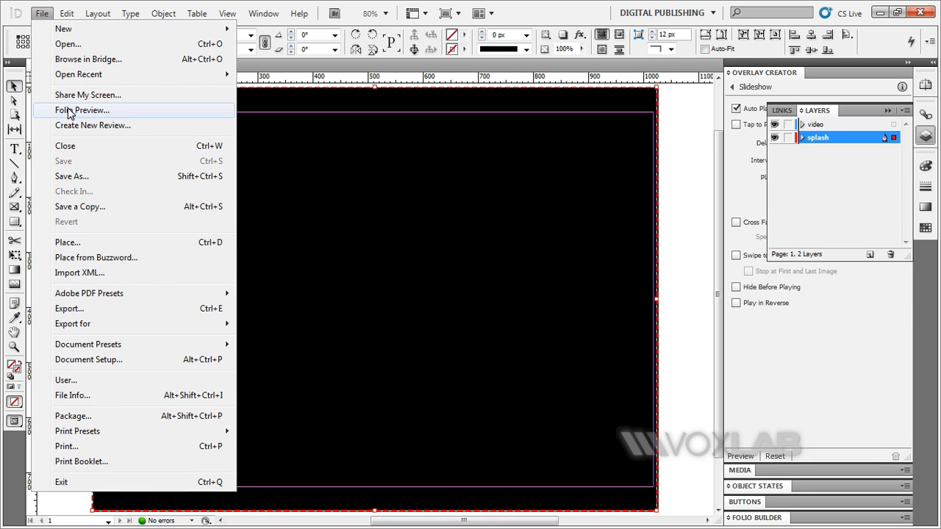
pyautogui.click(41, 12)
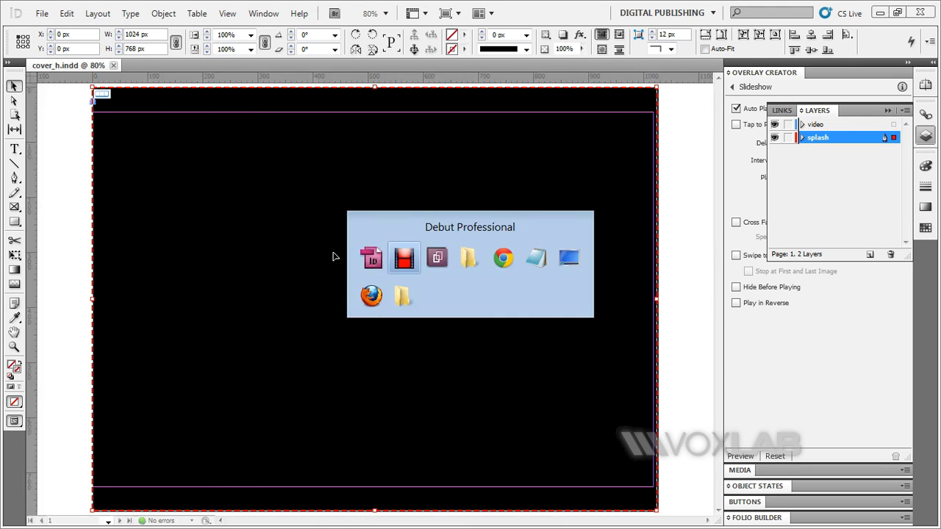
pyautogui.hotkey('alt', 'Tab')
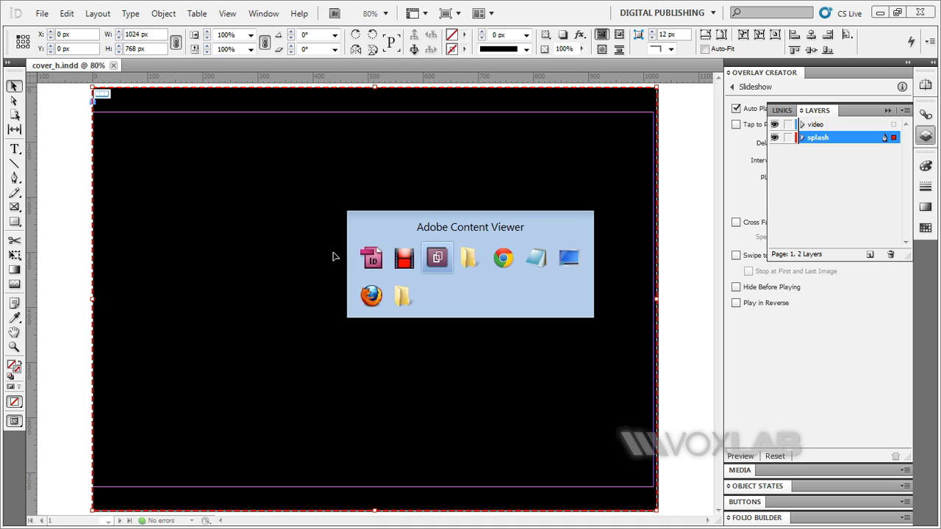
# Step: Preview the cover in Adobe Content Viewer, showing the LEGO Star Wars splash, then playing the Lego video
pyautogui.click(439, 258)
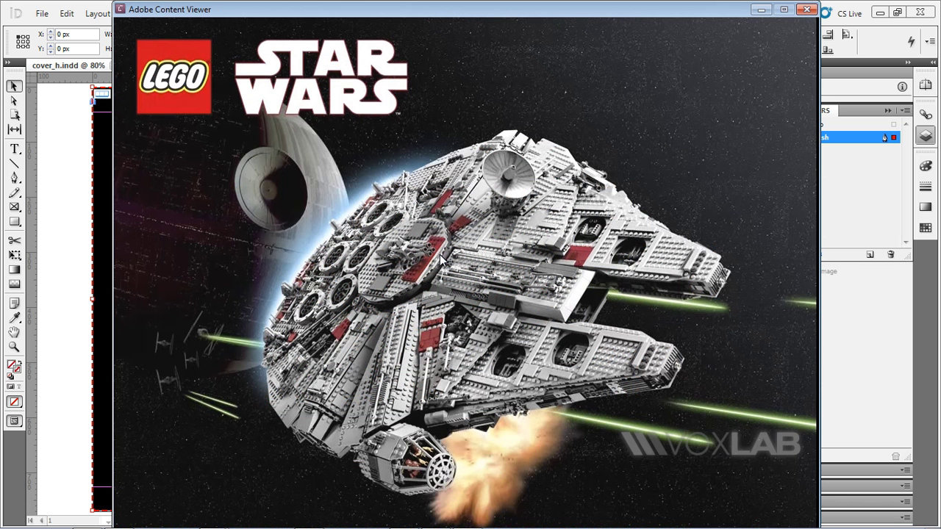
pyautogui.click(621, 272)
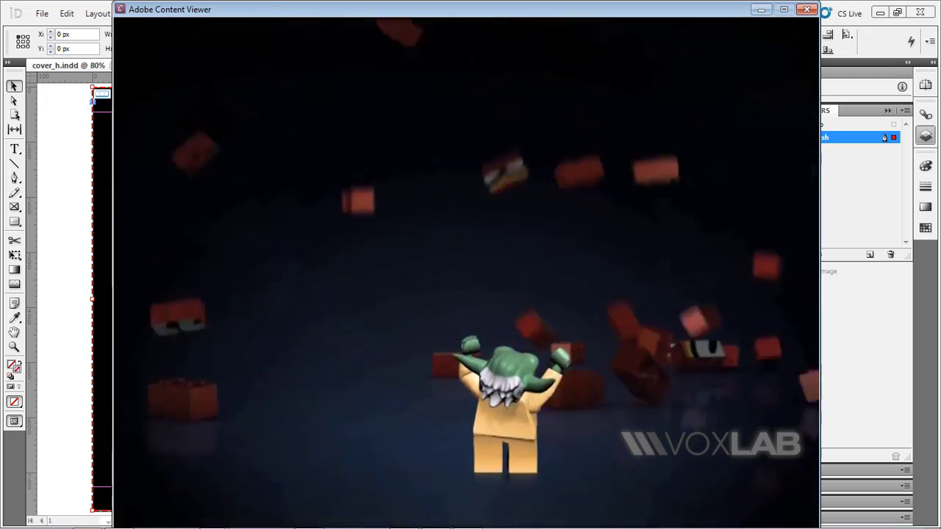